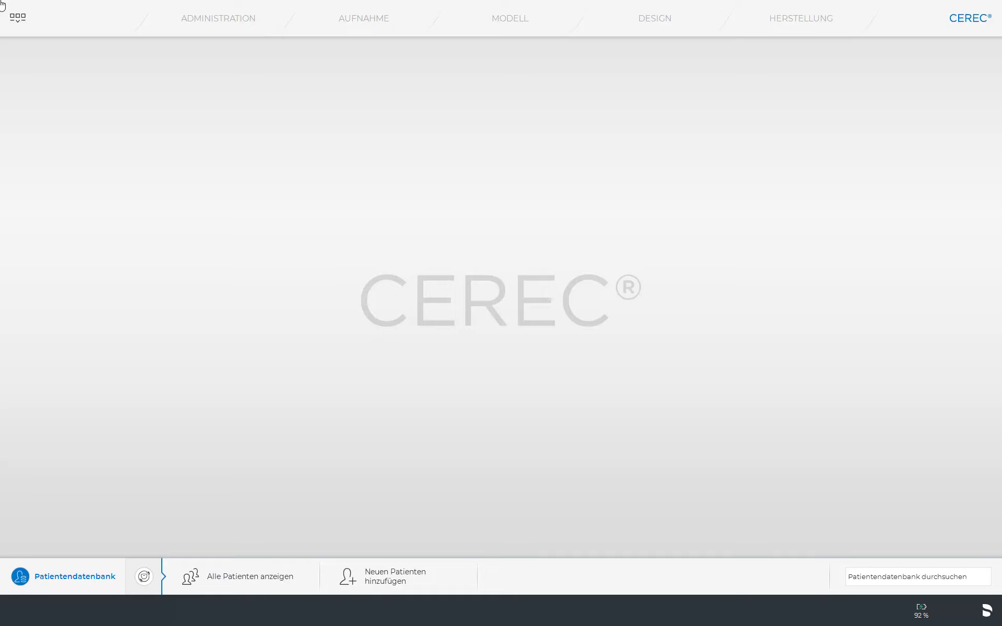
Open Konfiguration > Geräte to list the MC XL (virtuell) and Primescan devices.
left_click(2, 6)
left_click(20, 15)
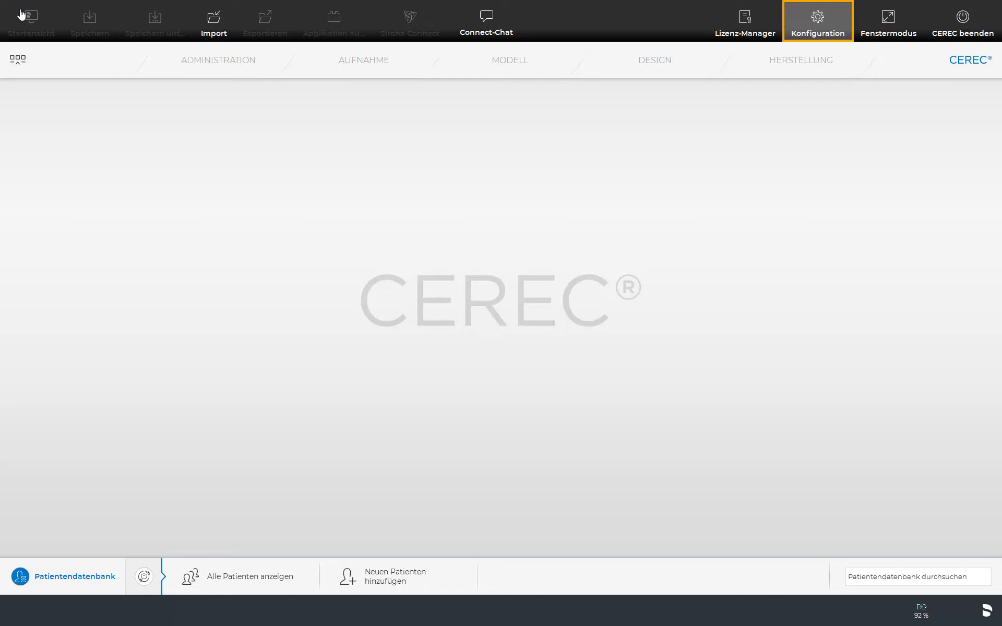
left_click(808, 25)
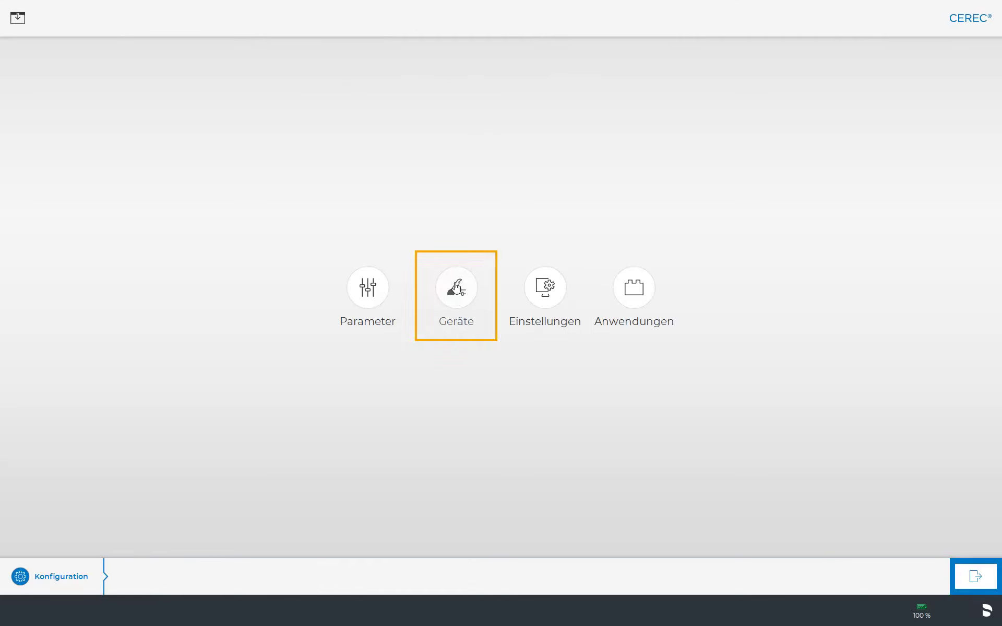
left_click(456, 288)
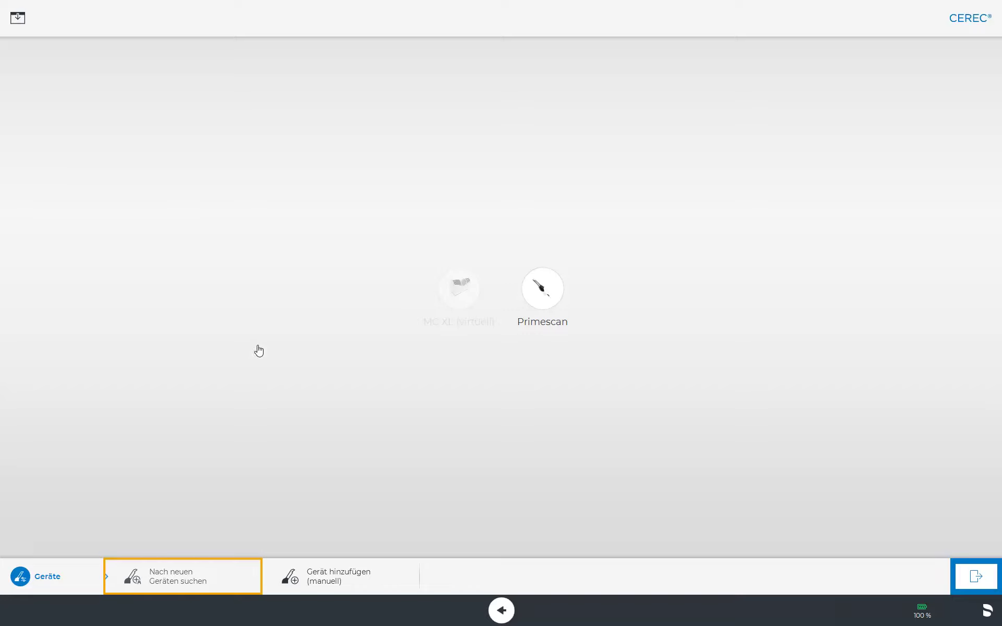
Search for new devices and confirm adding the detected CEREC MCXL PP milling unit.
left_click(180, 576)
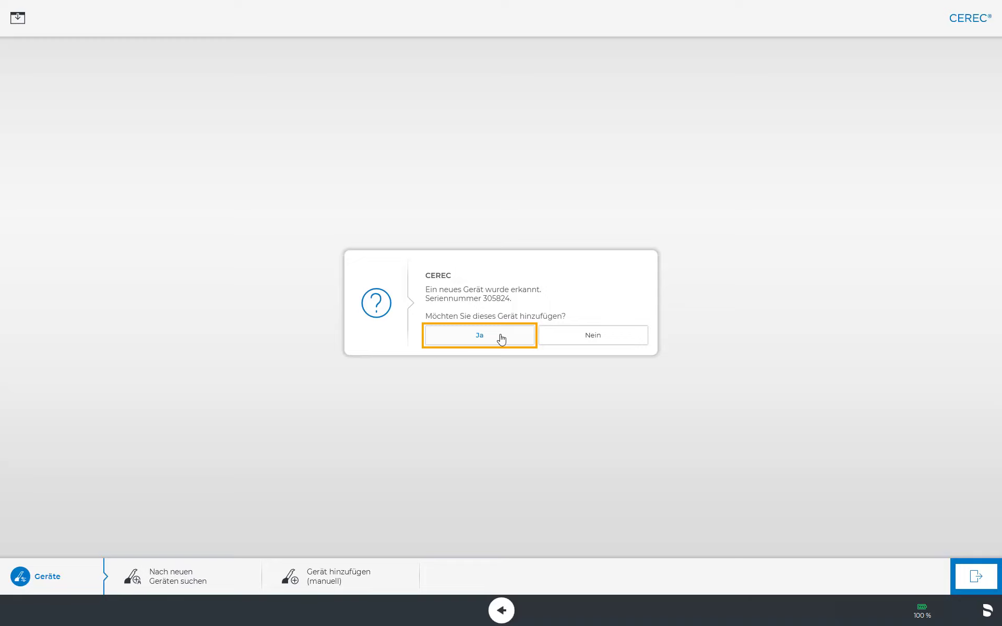
left_click(500, 336)
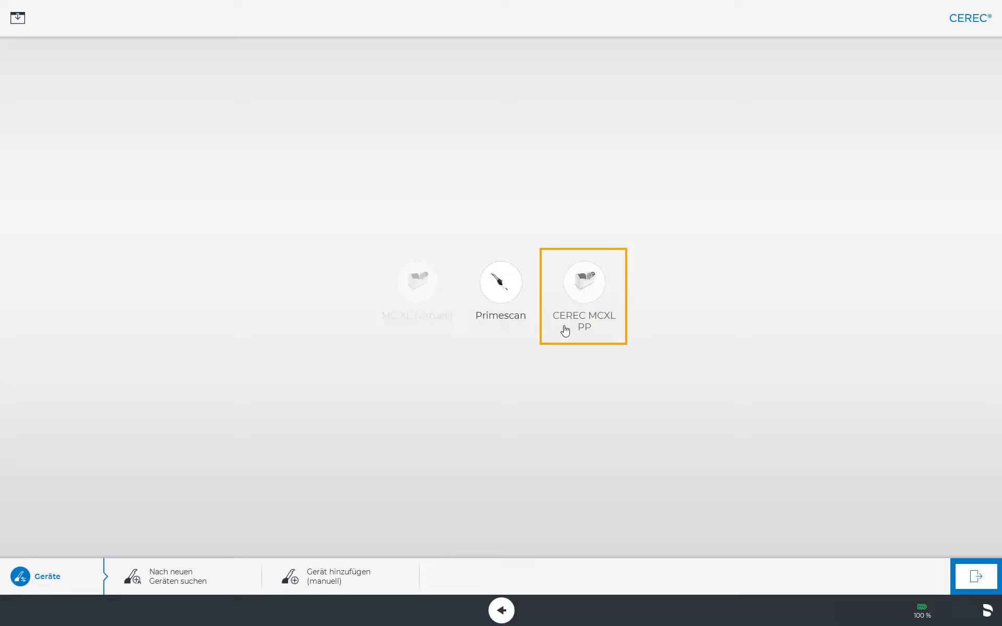
Open the CEREC MCXL PP Geräteeinstellungen to review IP mode, suction and barcode reader options.
left_click(590, 299)
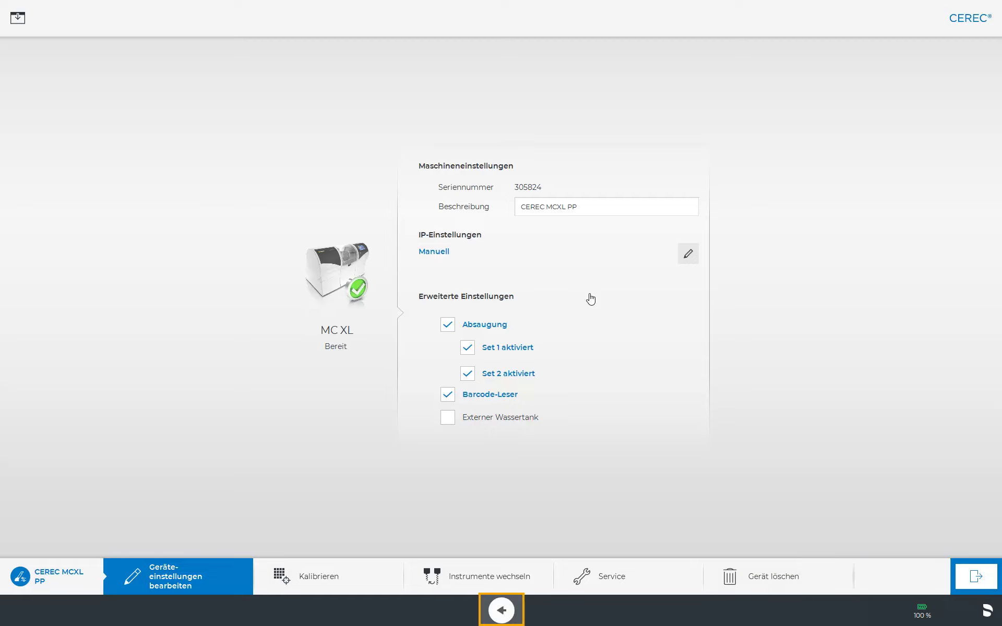
Return to the device list and open the 'Gerät hinzufügen (manuell)' form with port 28930.
left_click(501, 610)
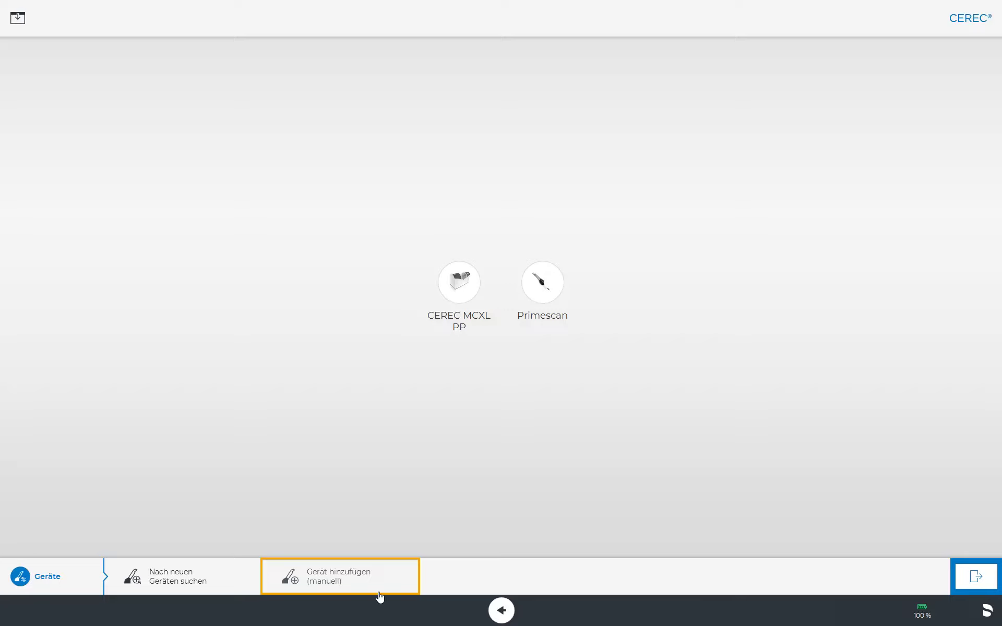
left_click(355, 578)
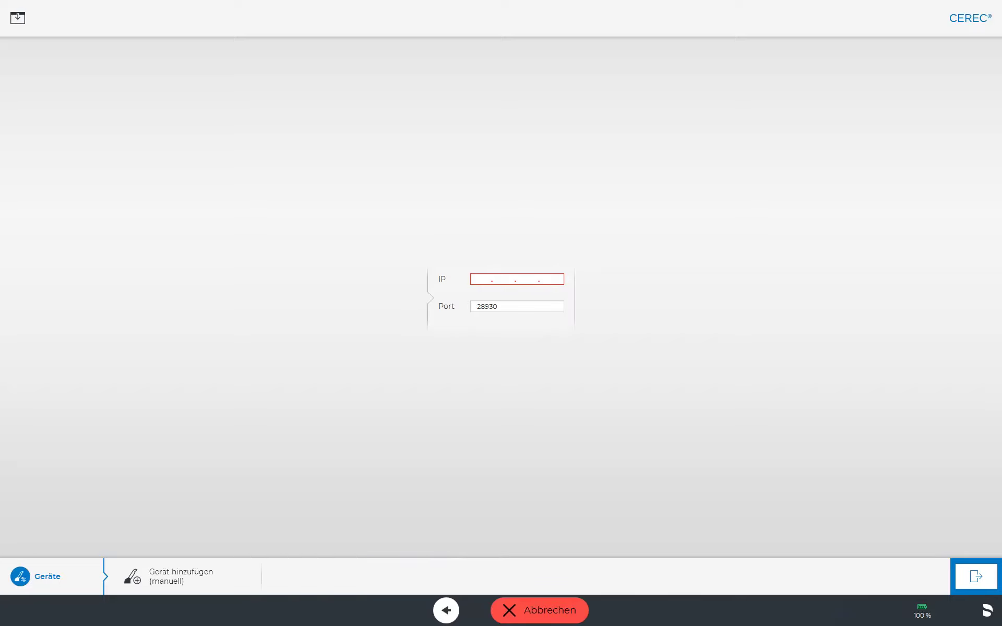